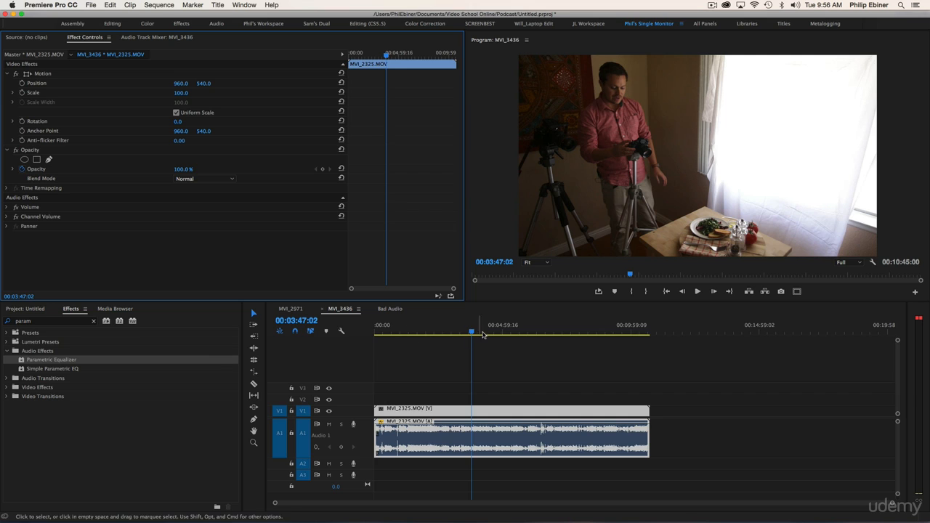
Apply the Parametric Equalizer effect to the MVI_2325.MOV audio clip and open its custom setup editor.
left_click(465, 331)
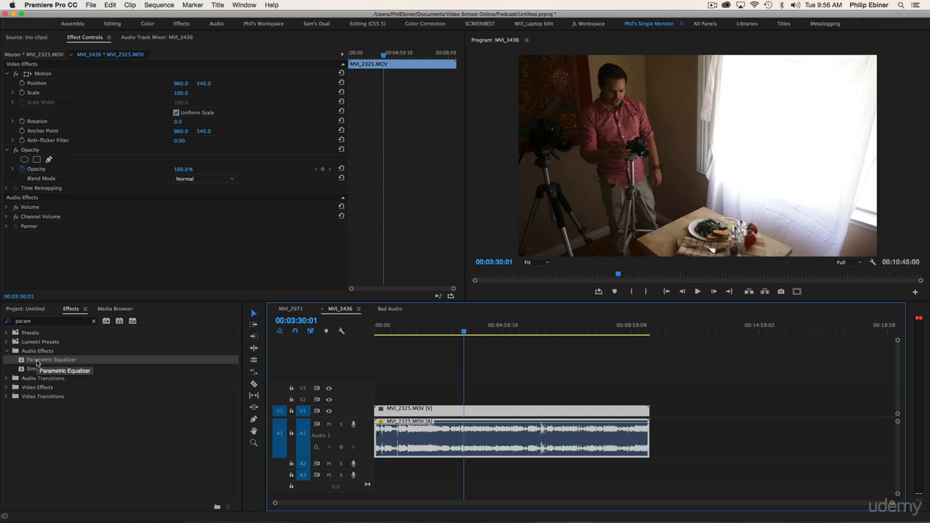
left_click(37, 362)
left_click_drag(396, 362, 454, 438)
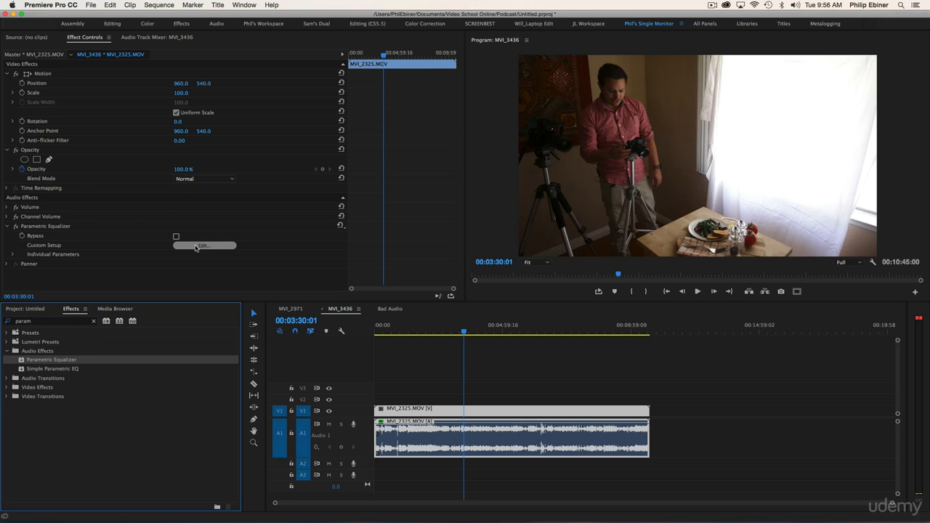
left_click(196, 247)
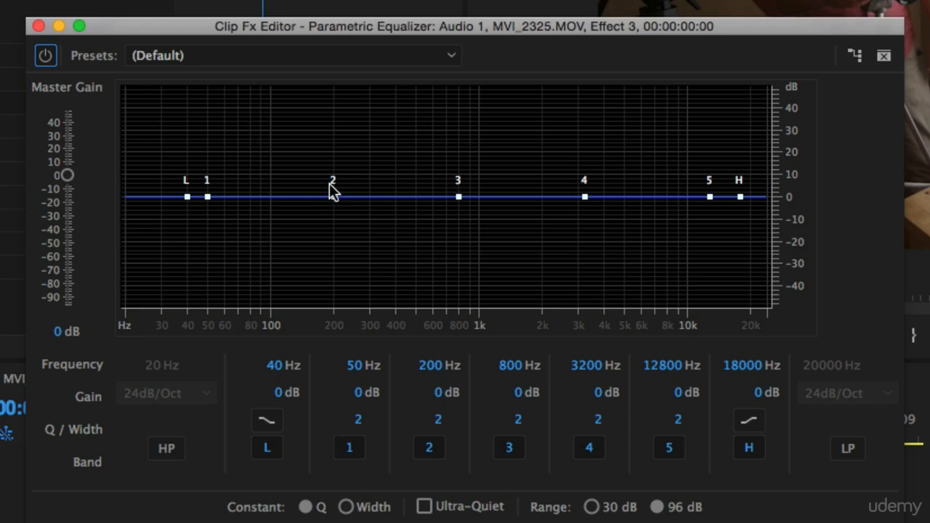
mouse_move(337, 199)
left_mouse_down()
mouse_move(335, 134)
mouse_move(337, 249)
mouse_move(334, 198)
left_mouse_up()
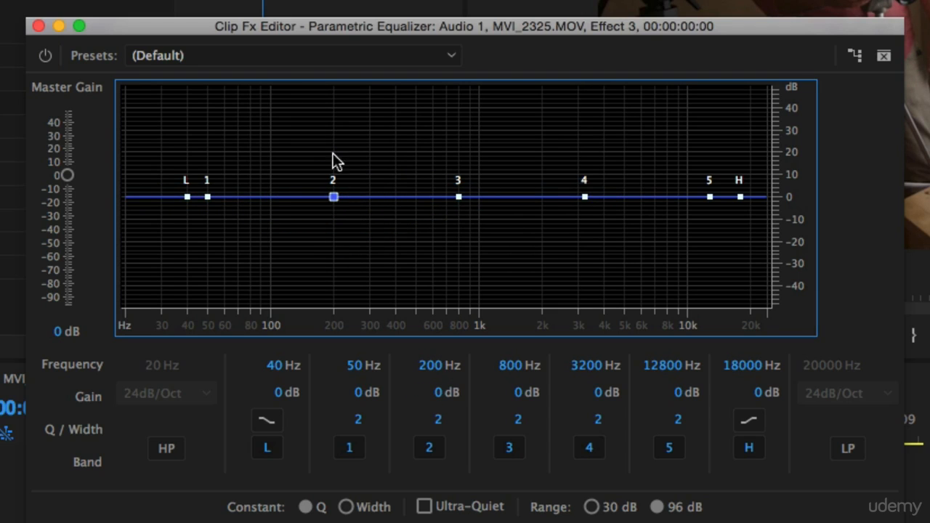
left_click(321, 53)
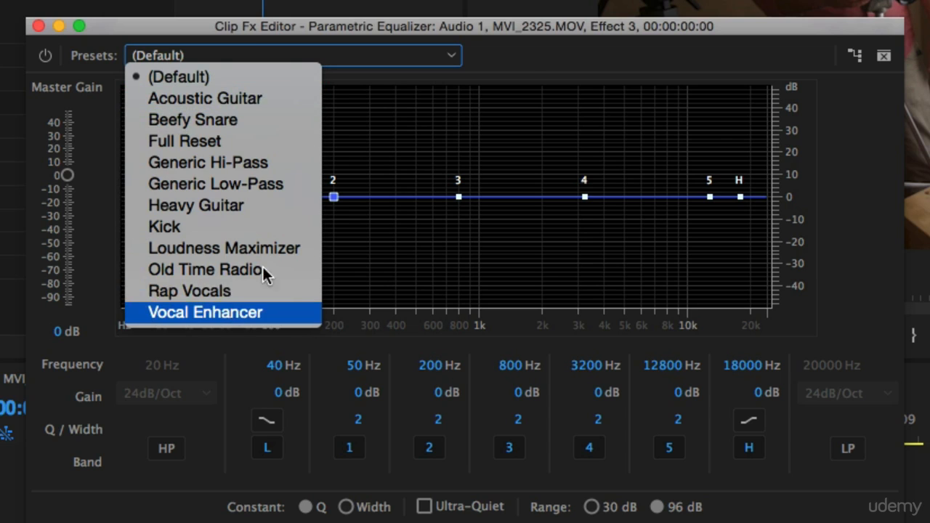
left_click(522, 59)
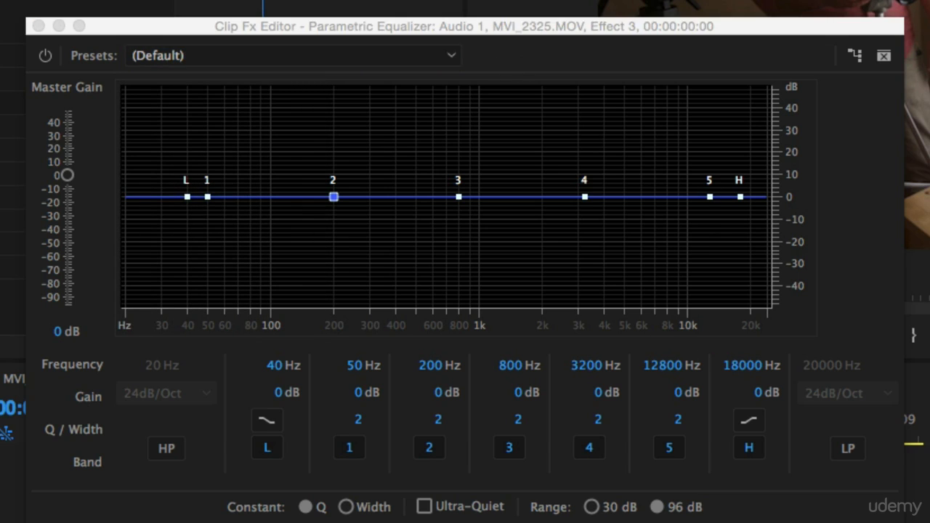
Boost equalizer band 4 to about 24.3 dB at about 3363 Hz and narrow its Q to 24.7.
left_click(585, 202)
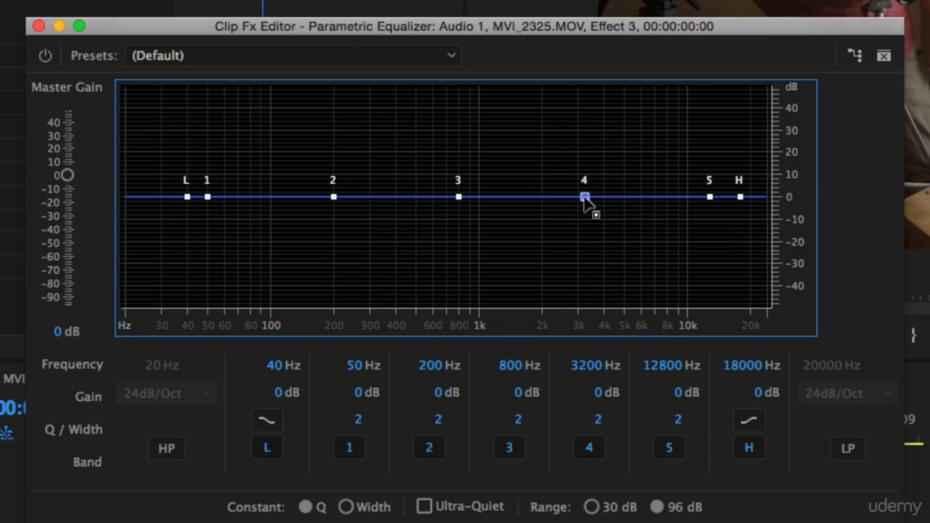
left_click_drag(589, 206, 589, 143)
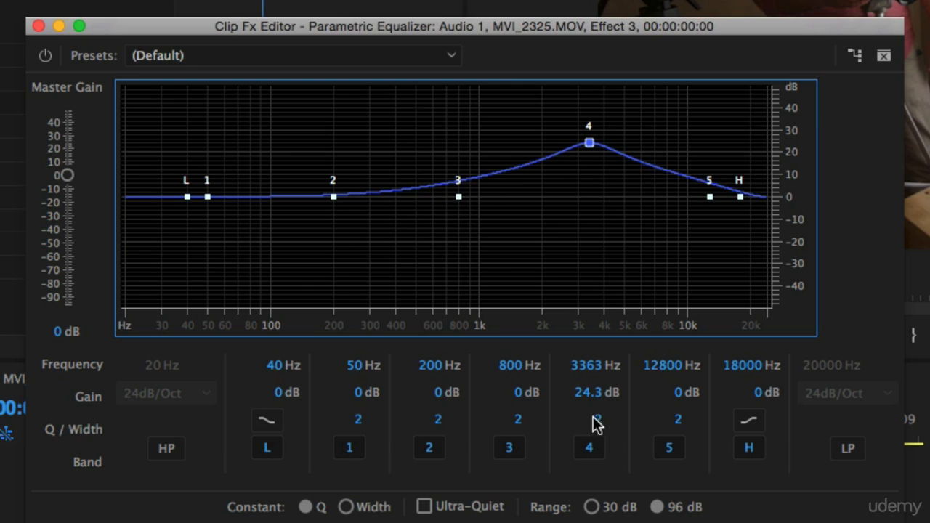
left_click_drag(596, 426, 844, 417)
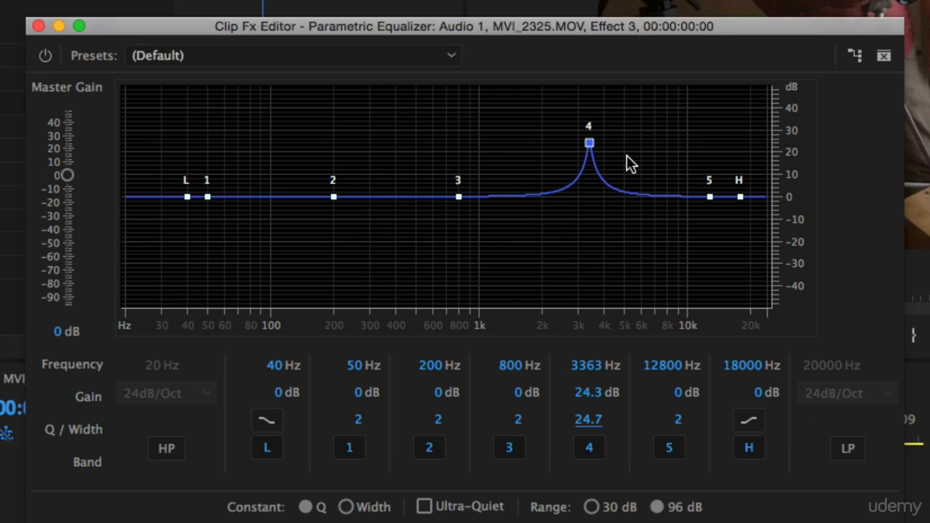
Flatten band 4, boost it again to about 30 dB, and sweep it from about 3007 Hz up to about 7454 Hz.
left_click_drag(589, 144, 595, 198)
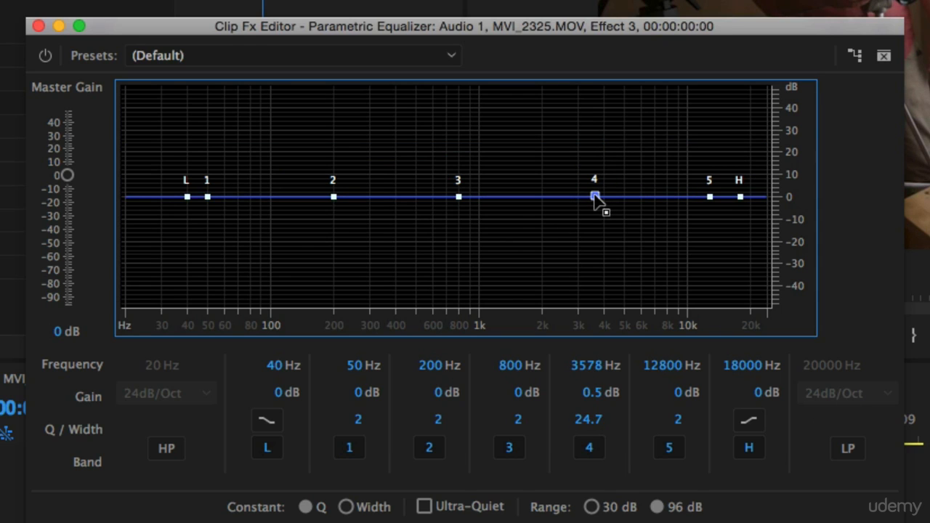
mouse_move(595, 200)
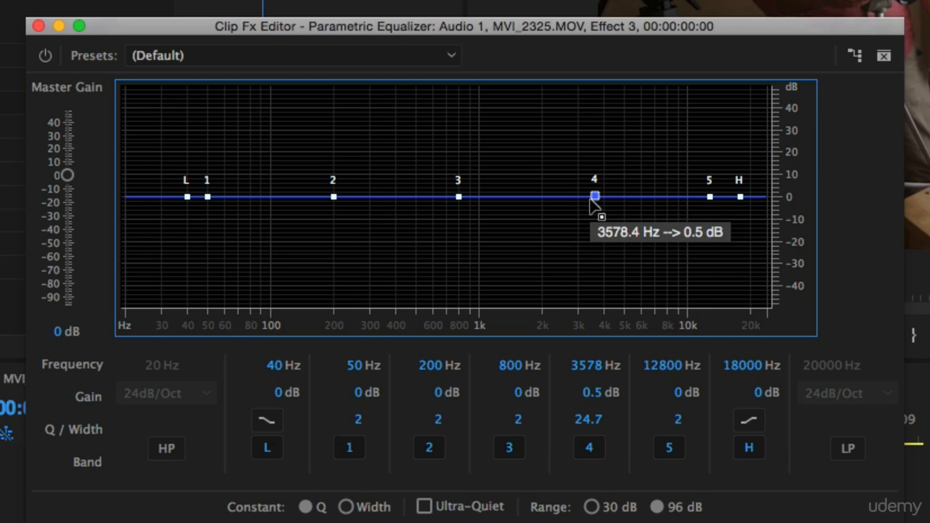
left_click_drag(592, 199, 584, 137)
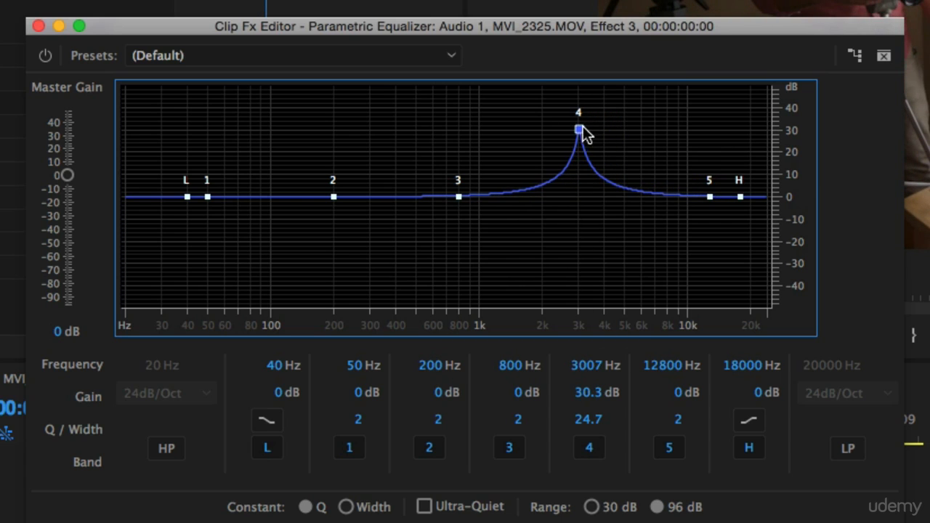
key("super+s")
left_click_drag(579, 130, 639, 132)
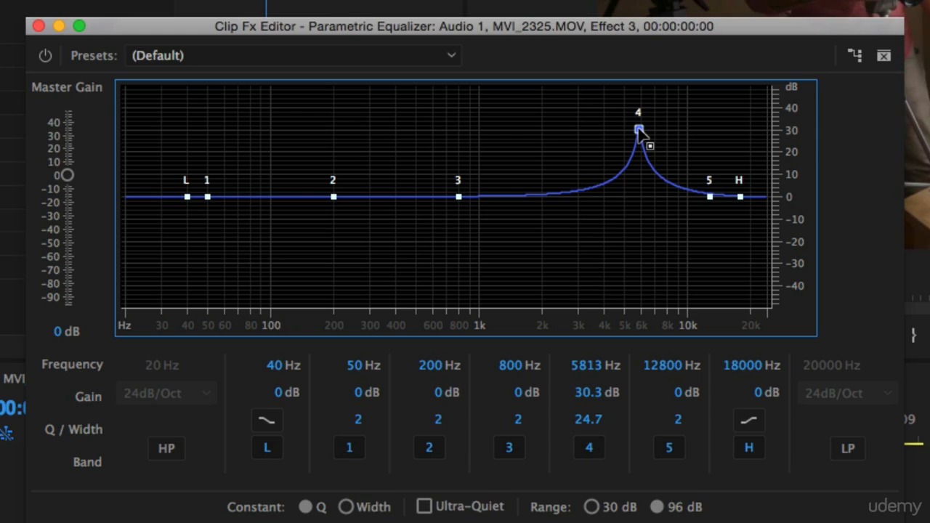
left_click_drag(639, 130, 662, 128)
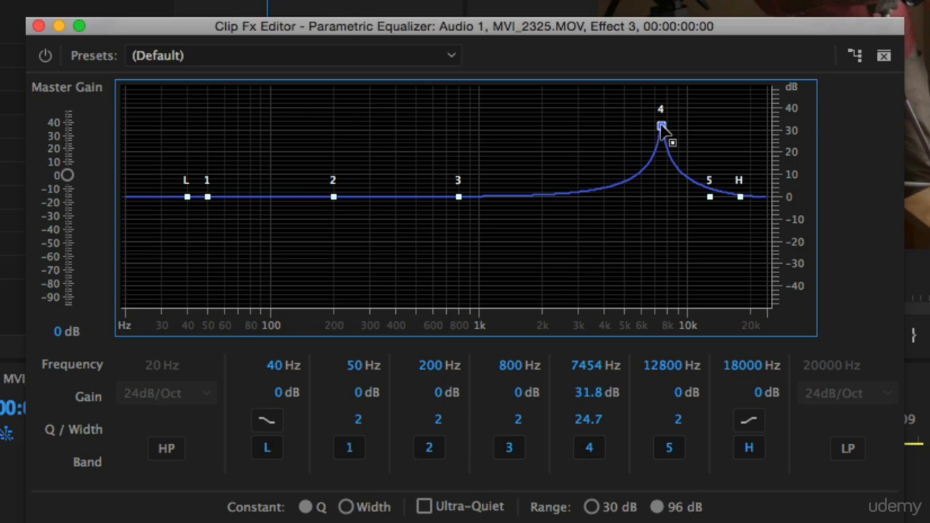
Move band 4 to about 2655 Hz and cut its gain to -15.1 dB.
mouse_move(663, 128)
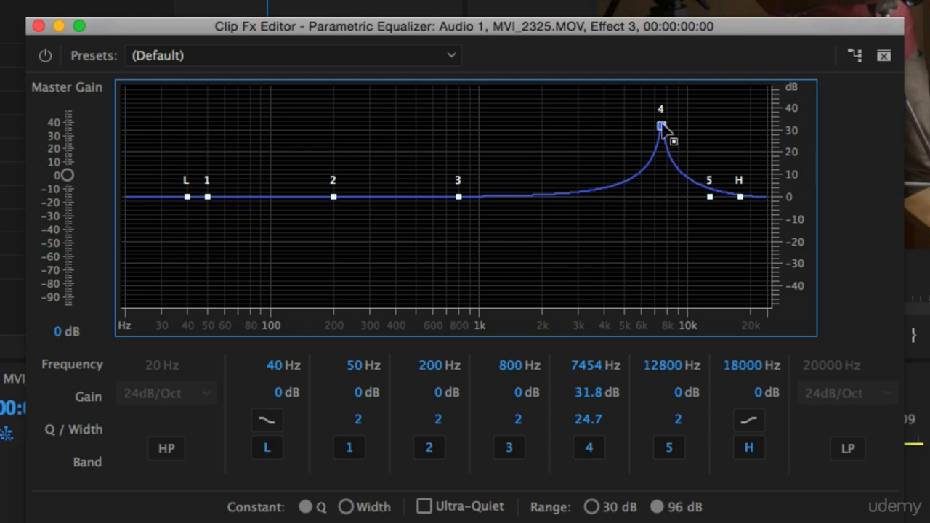
left_click_drag(662, 127, 569, 123)
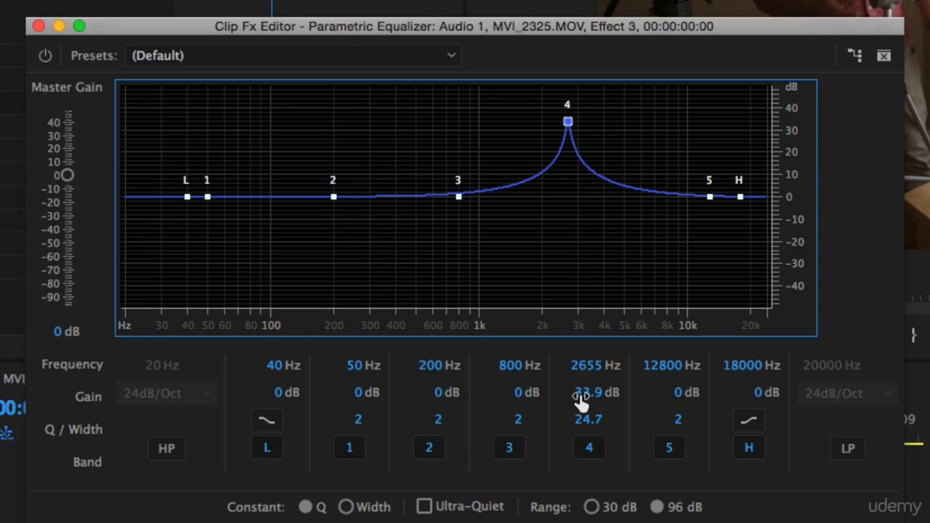
left_click_drag(581, 398, 214, 442)
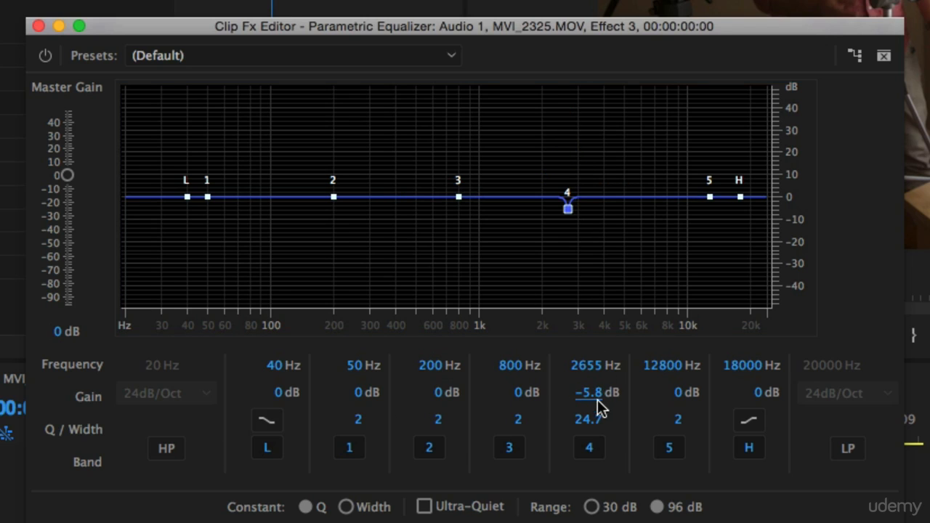
left_click_drag(597, 400, 502, 405)
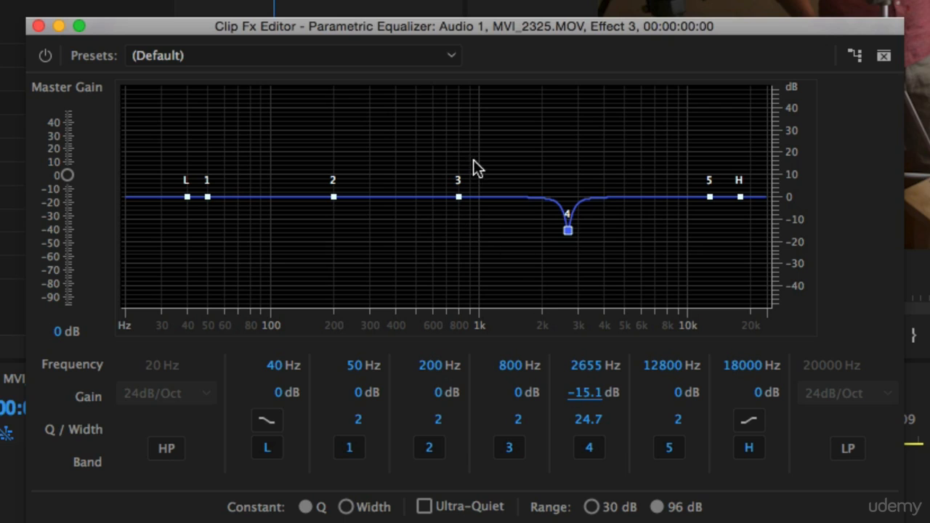
Set band 3's Q to 20, boost it to locate the problem tone at about 1111 Hz, and cut its gain to -10.9 dB.
left_click(521, 420)
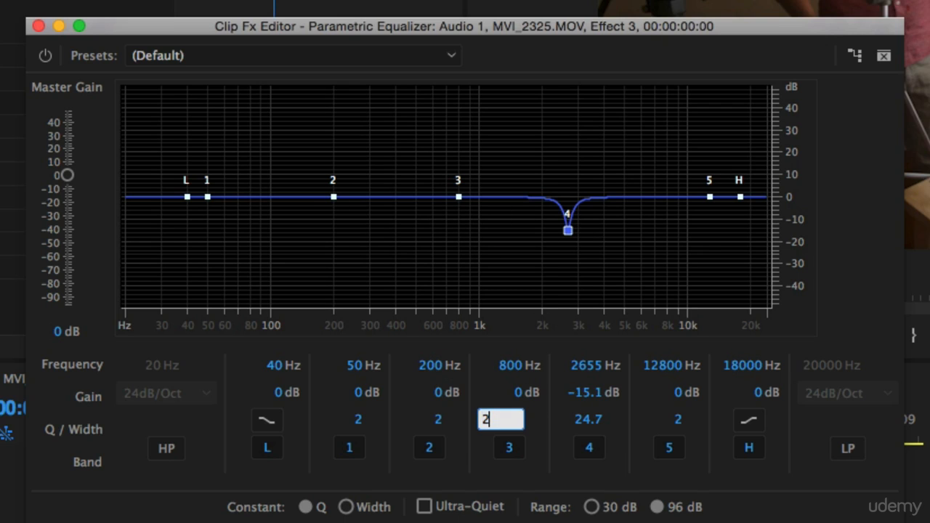
type("0")
key("Return")
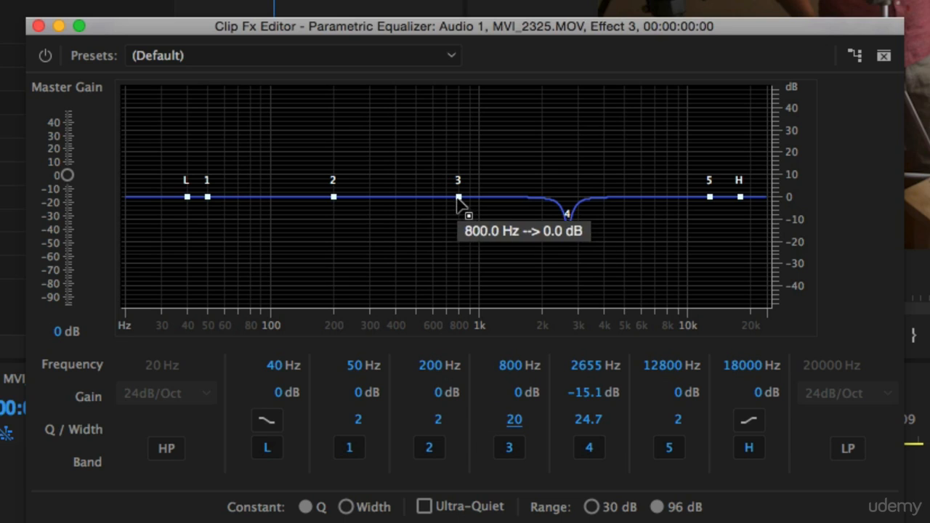
left_click_drag(459, 197, 490, 141)
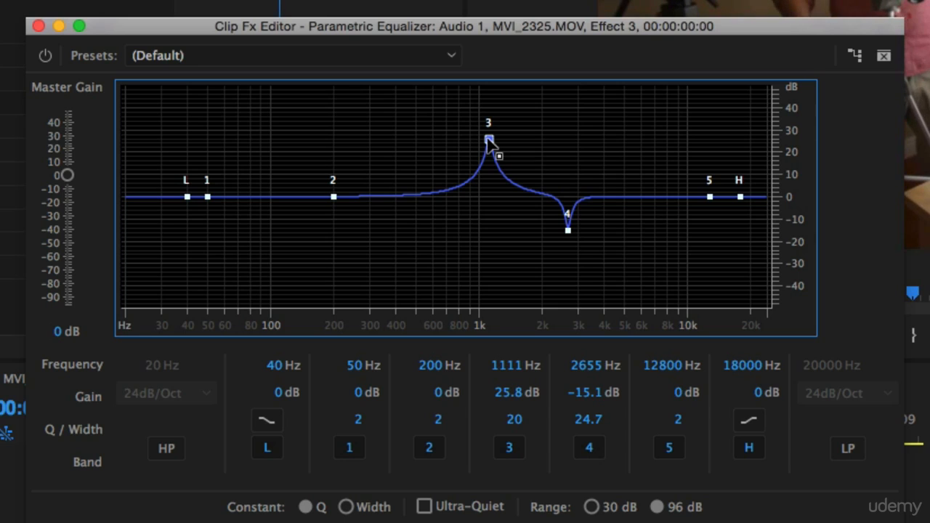
left_click_drag(506, 396, 268, 420)
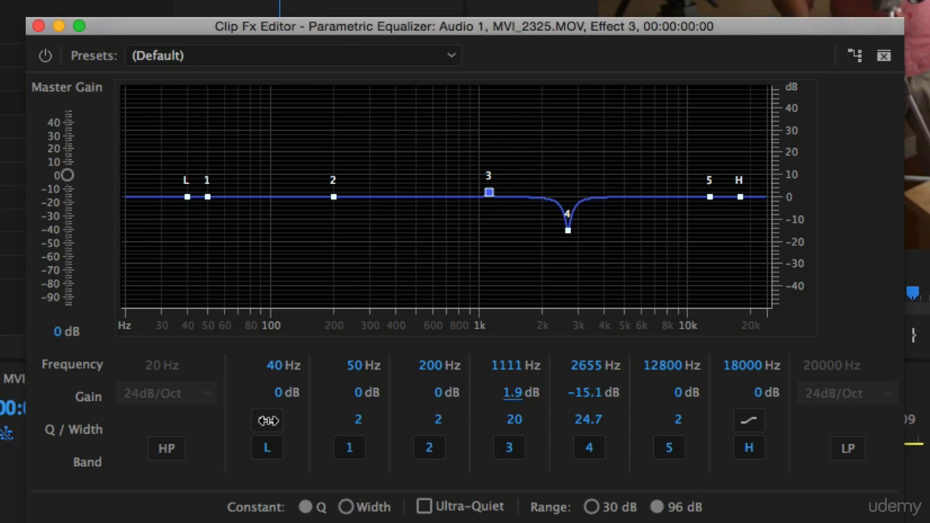
left_click_drag(506, 391, 372, 399)
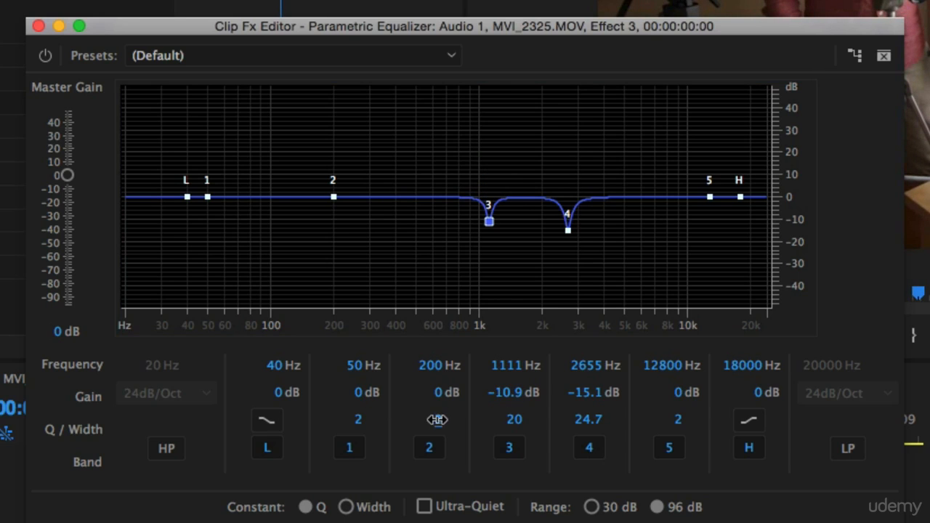
Set band 2's Q to 20 and boost it to about 34.9 dB at about 337 Hz.
left_click(438, 419)
type("20")
key("Return")
left_click_drag(332, 197, 381, 122)
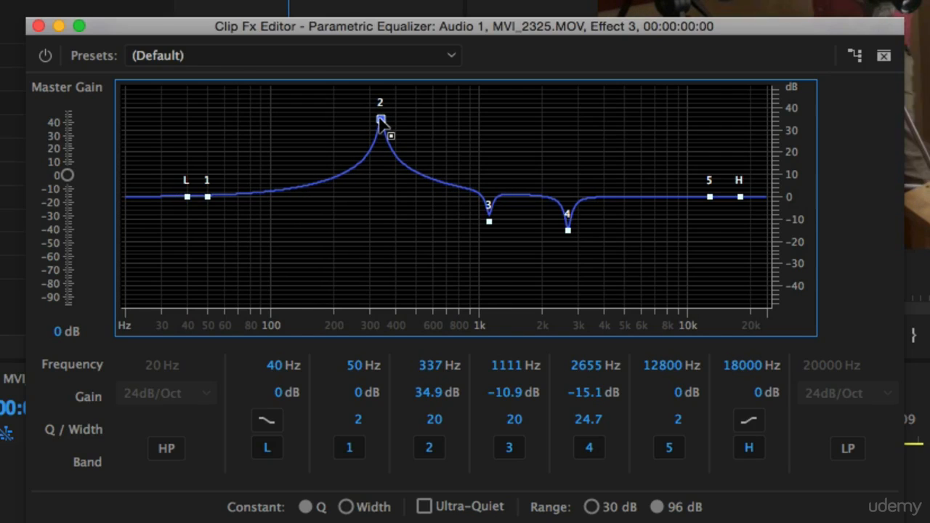
Cut band 2's gain to -14.4 dB and play the sequence from about 00:04:59:04 with the equalizer window moved aside.
left_click_drag(492, 22, 258, 29)
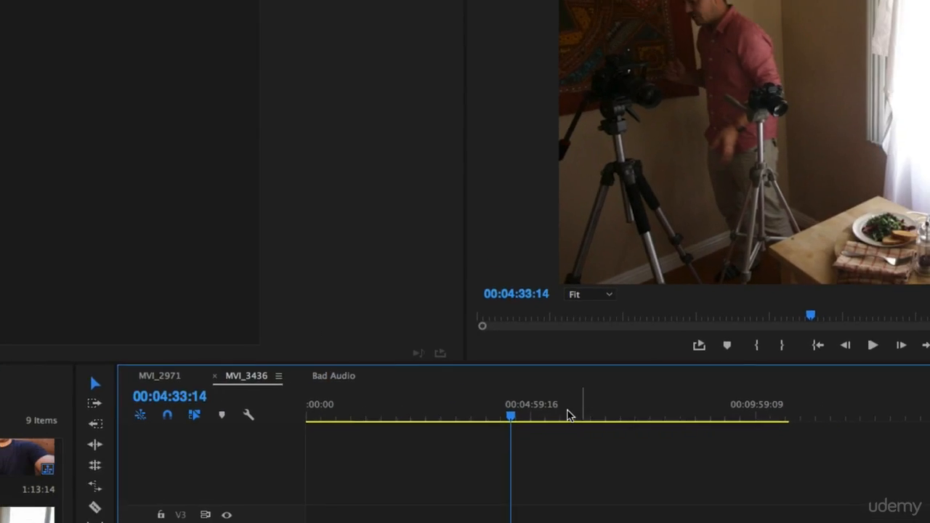
left_click(529, 404)
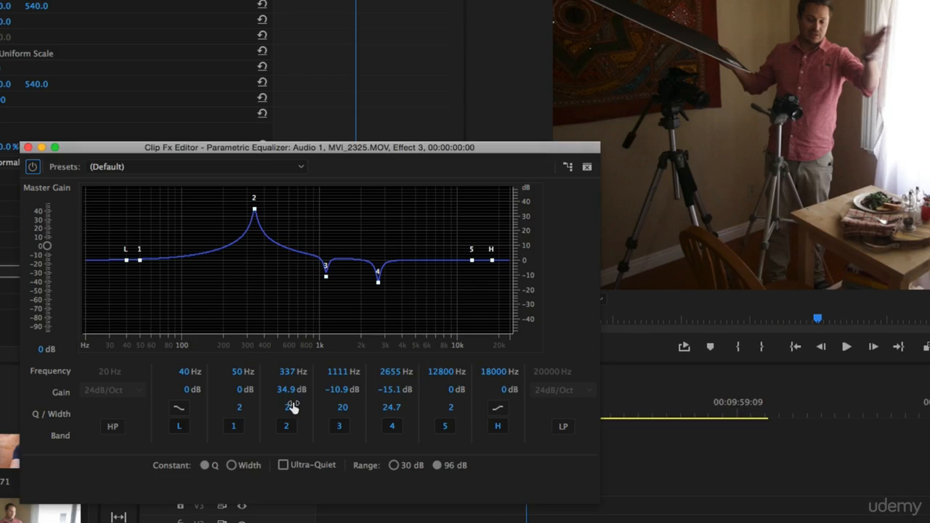
key("space")
left_click_drag(287, 393, 338, 390)
key("space")
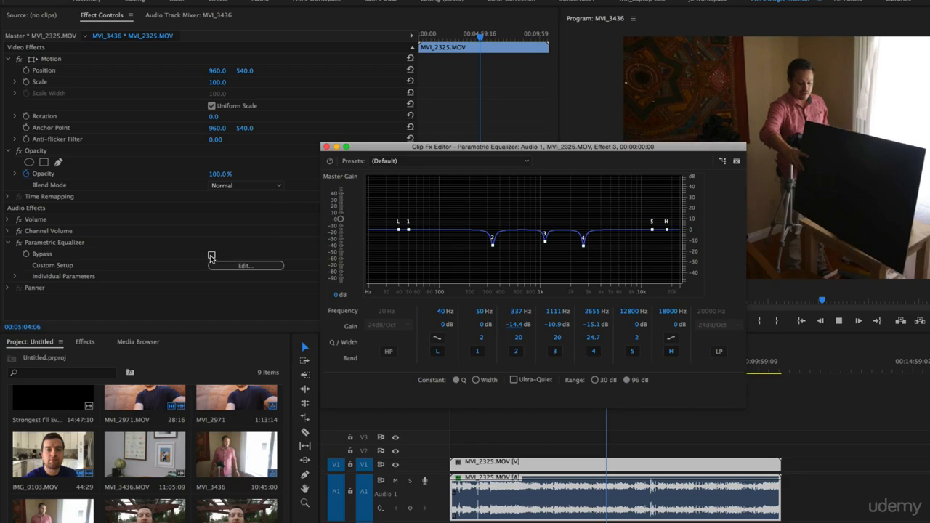
Bypass the Parametric Equalizer briefly during playback and re-enable it to compare the sound.
left_click(211, 257)
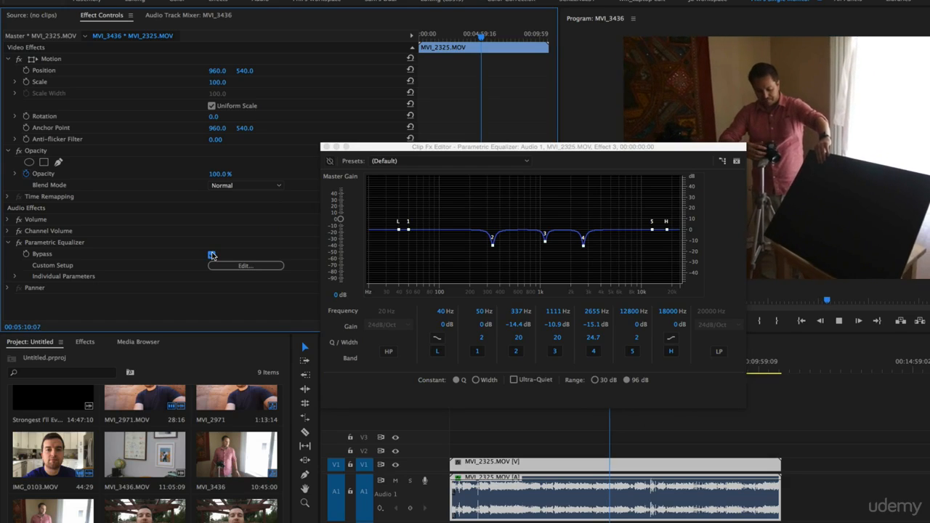
left_click(211, 255)
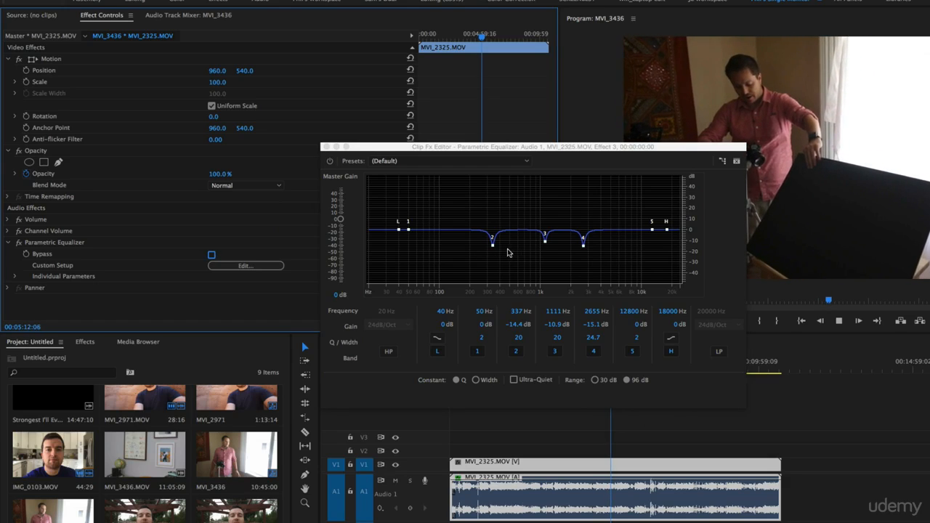
Deepen the cuts to about -21.7 dB at 350 Hz on band 2, -20.2 dB at 1168 Hz on band 3 and -21.2 dB at 2969 Hz on band 4.
left_click(466, 255)
left_click_drag(492, 246, 497, 262)
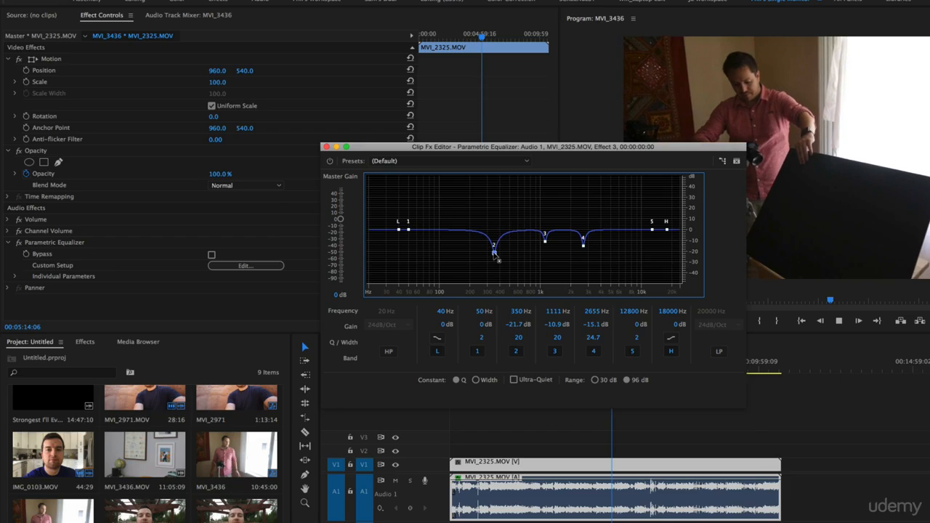
left_click_drag(545, 237, 587, 252)
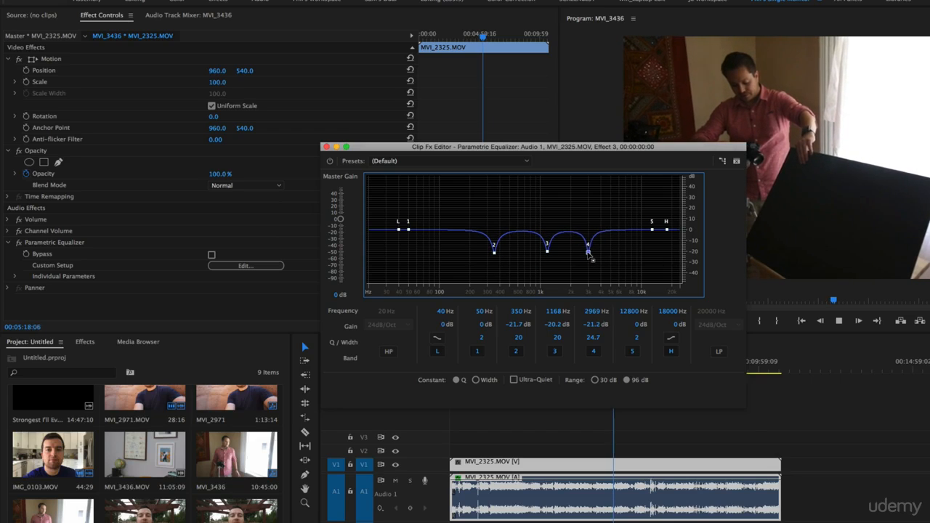
Switch the equalizer's bypass on and off twice during playback to compare the deeper cuts with the original audio.
left_click(211, 255)
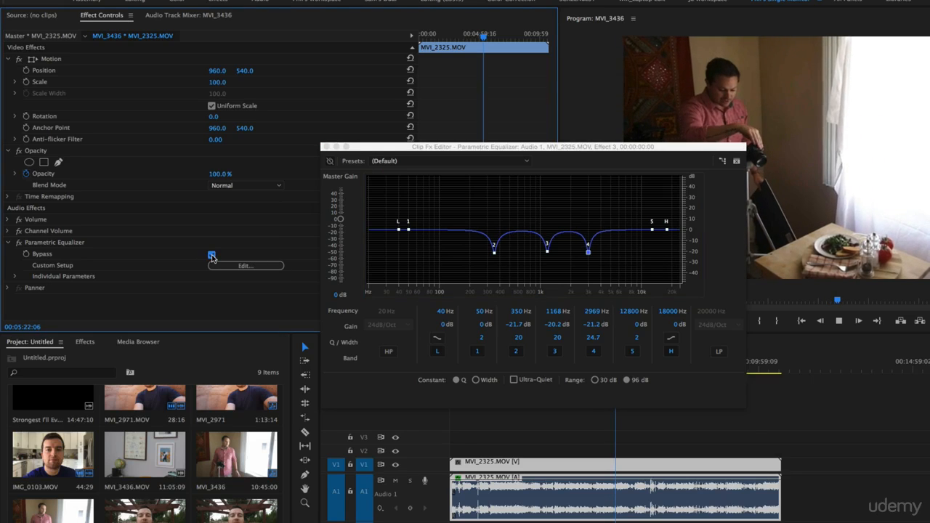
left_click(212, 255)
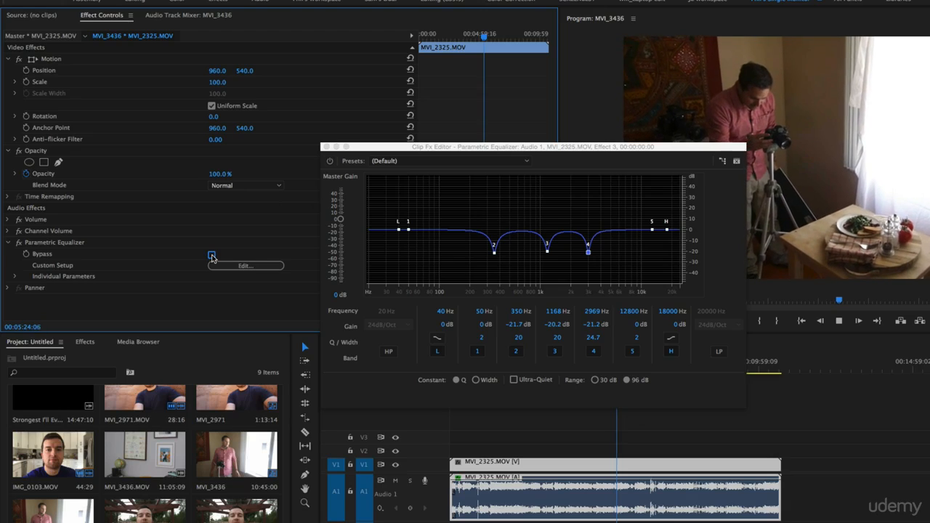
left_click(211, 255)
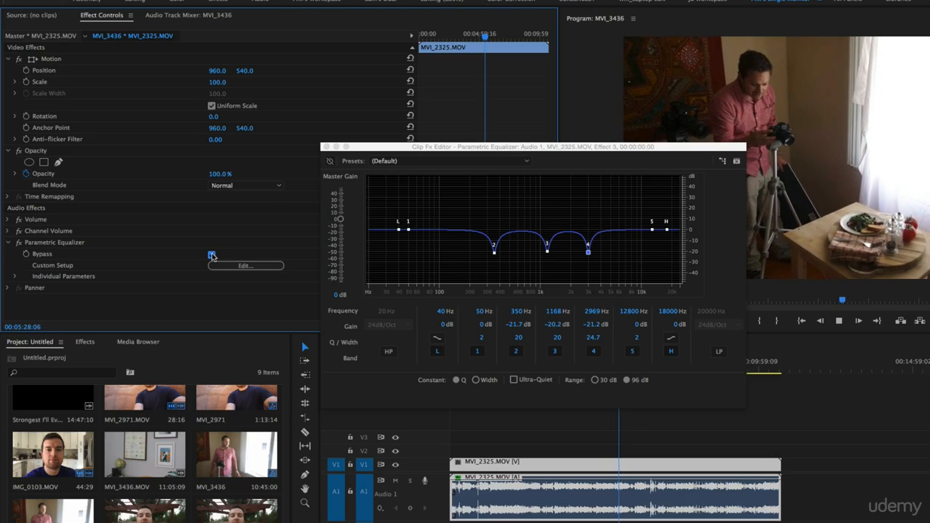
left_click(212, 255)
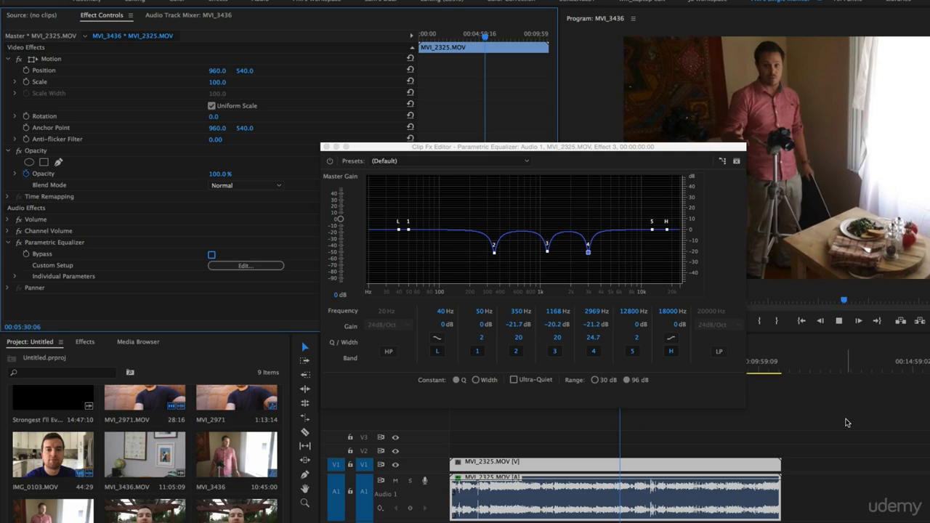
Switch the low shelf in the clip's Parametric Equalizer to the steeper slope and set its frequency to 100 Hz.
left_click(847, 421)
left_click(712, 461)
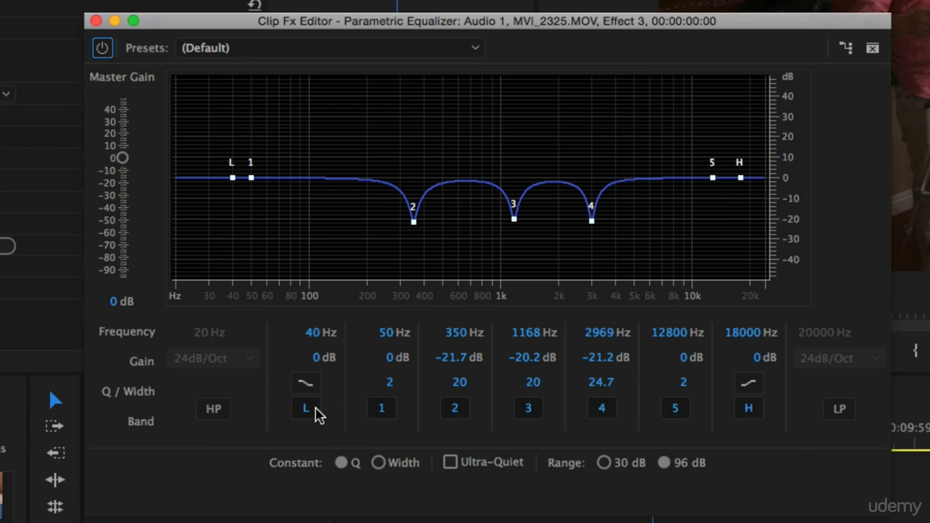
left_click(312, 412)
left_click(322, 408)
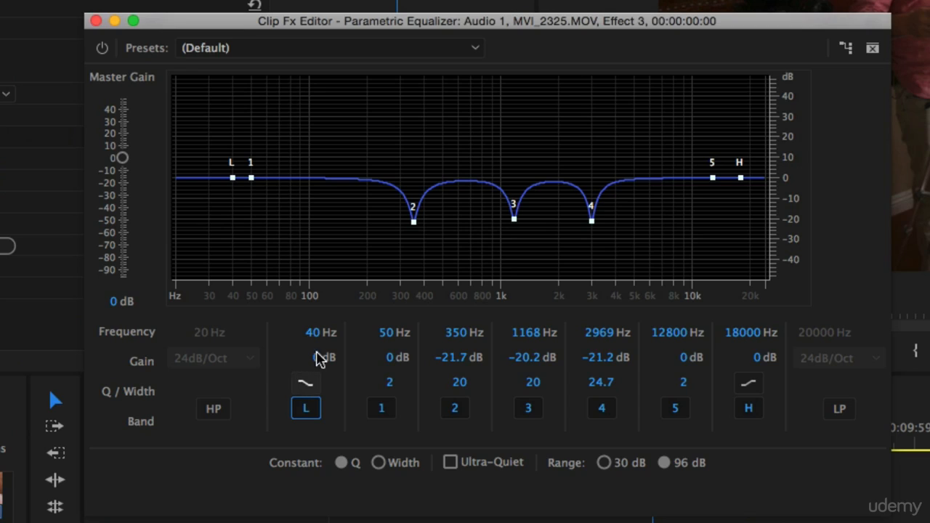
left_click(305, 385)
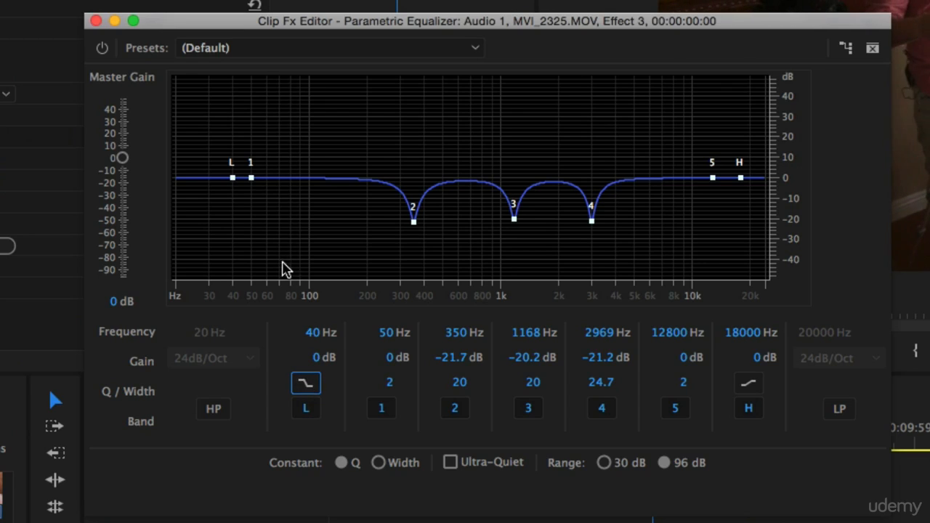
left_click(319, 333)
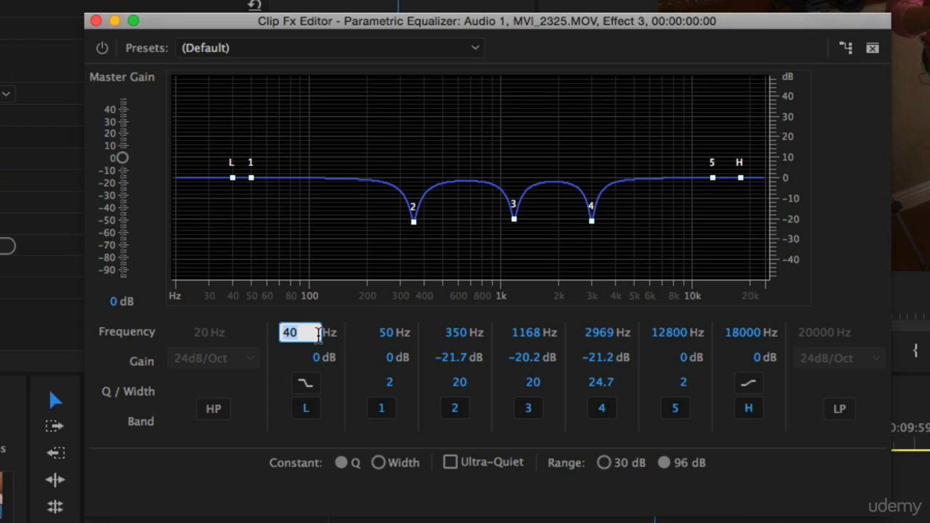
type("100")
key("Return")
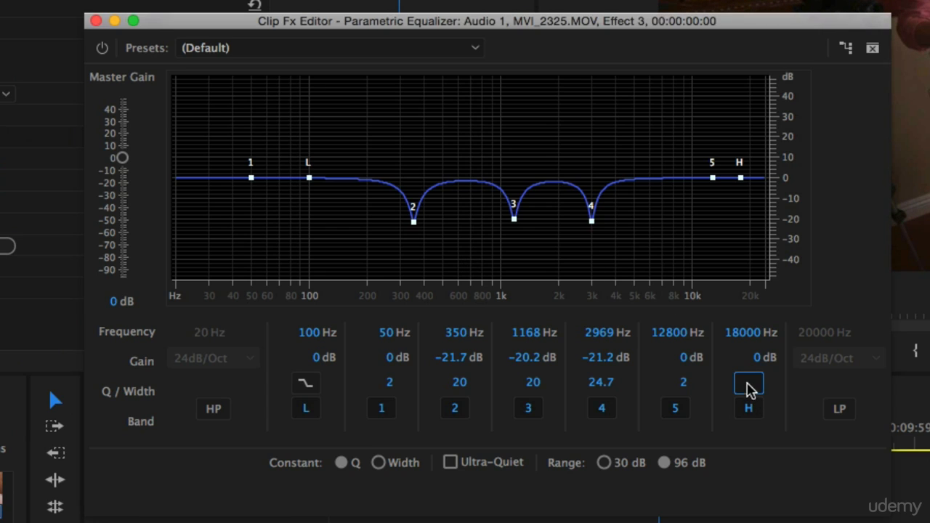
Give the high shelf the steeper slope and a frequency of 6500 Hz, then leave the equalizer and stop playback.
left_click(741, 333)
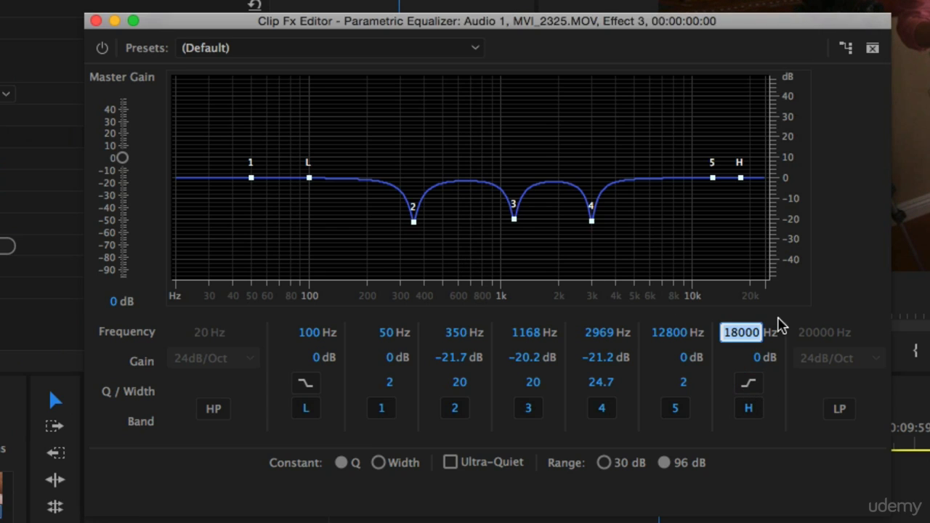
type("65")
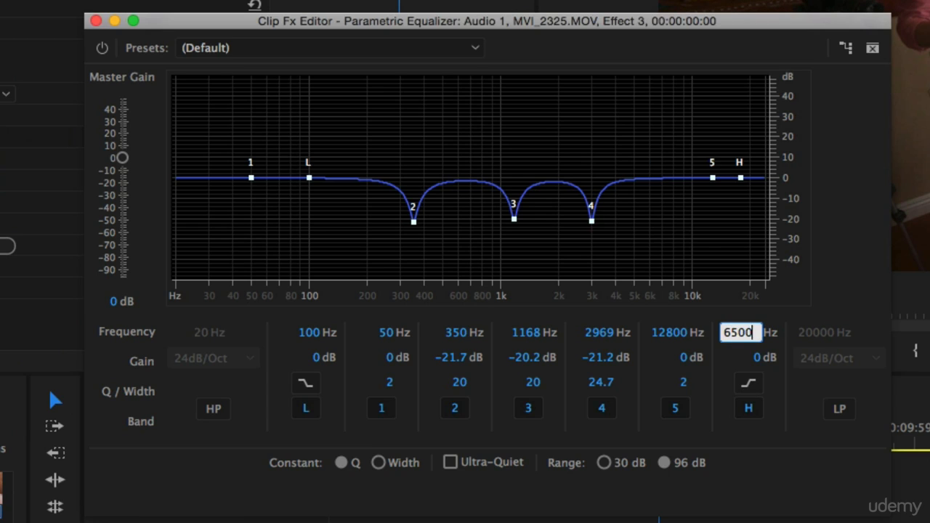
type("00")
key("Return")
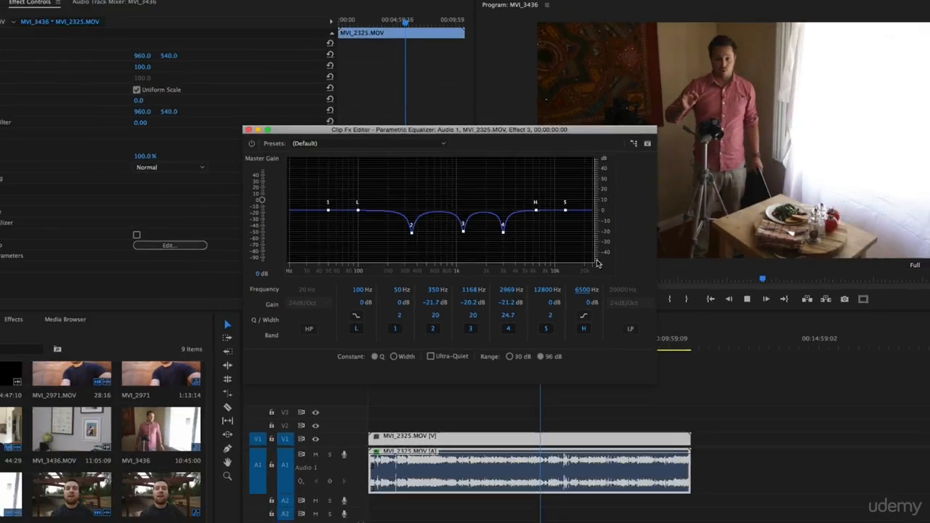
left_click(740, 383)
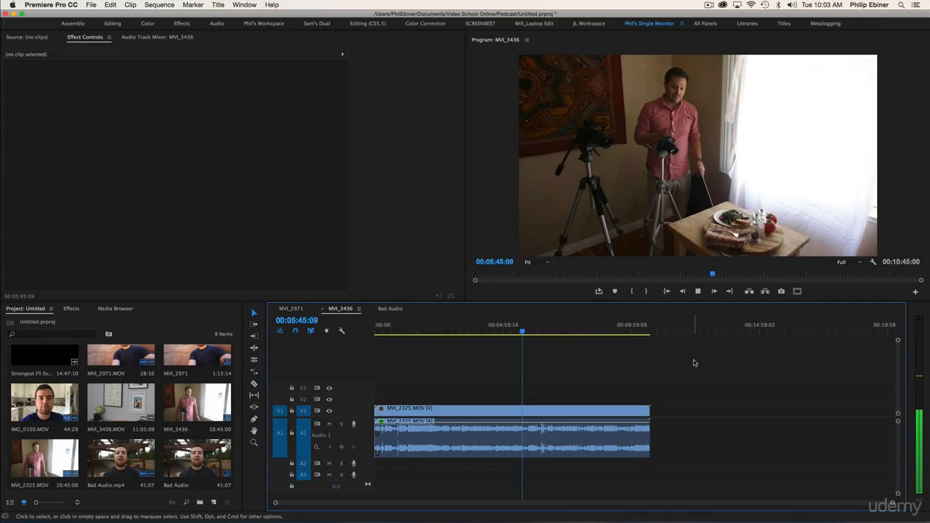
key("space")
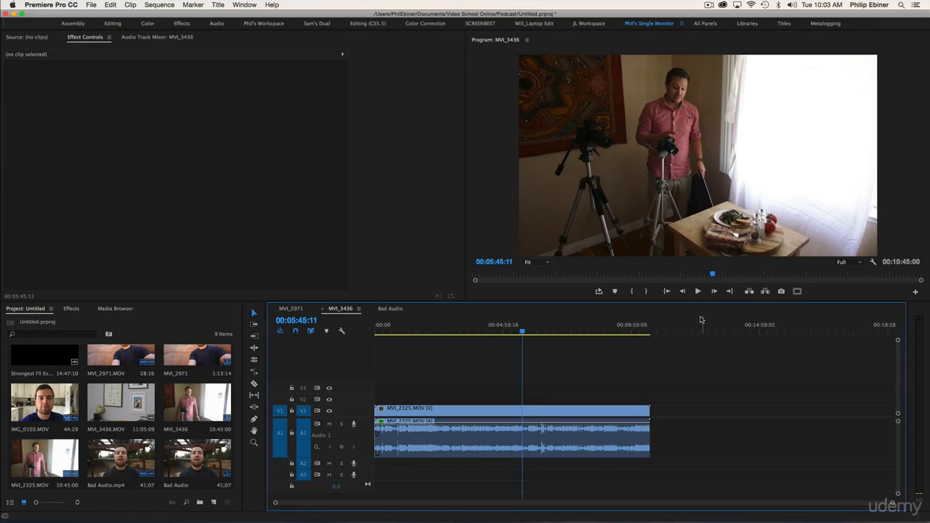
Reopen the Parametric Equalizer on MVI_2325.MOV to review its curve, then close it and resume playback.
left_click(530, 414)
left_click(194, 247)
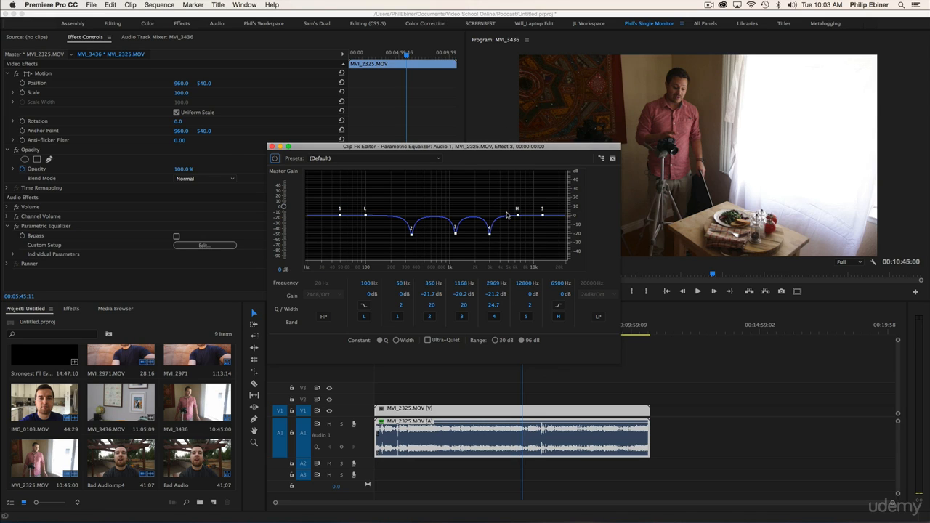
left_click(675, 368)
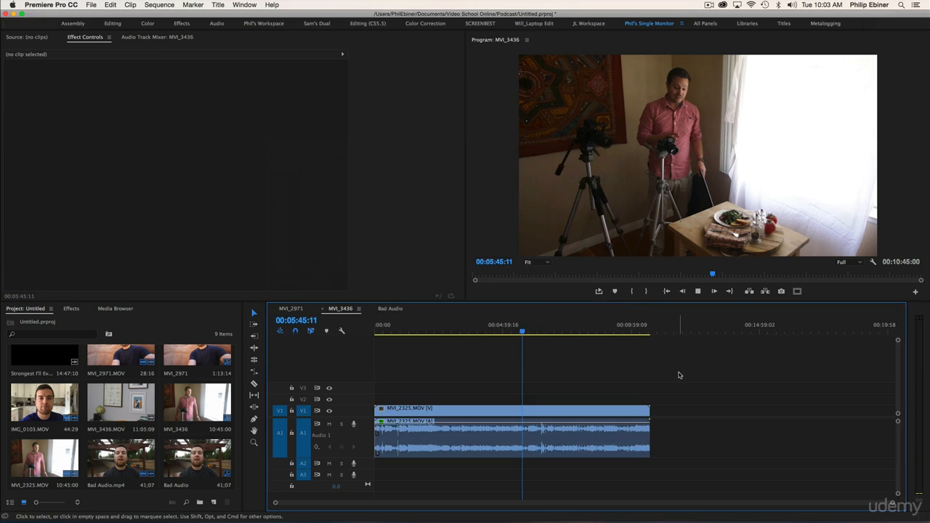